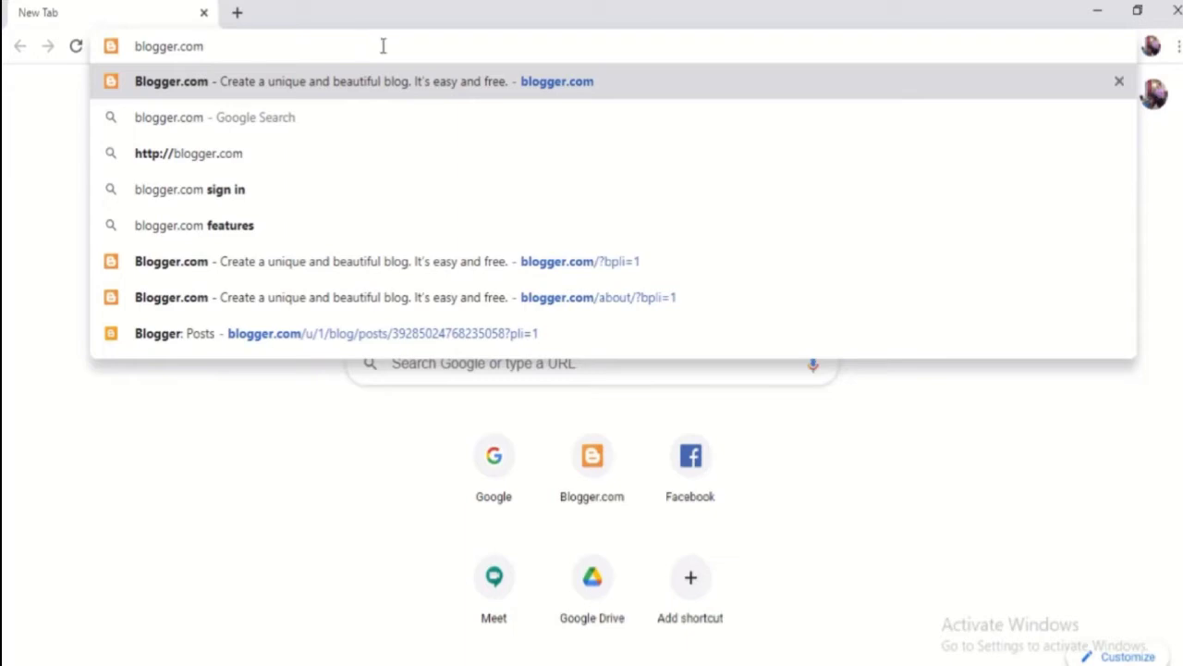
# - Go to Blogger.com and sign in with a Google account to start a new blog
pyautogui.click(399, 93)
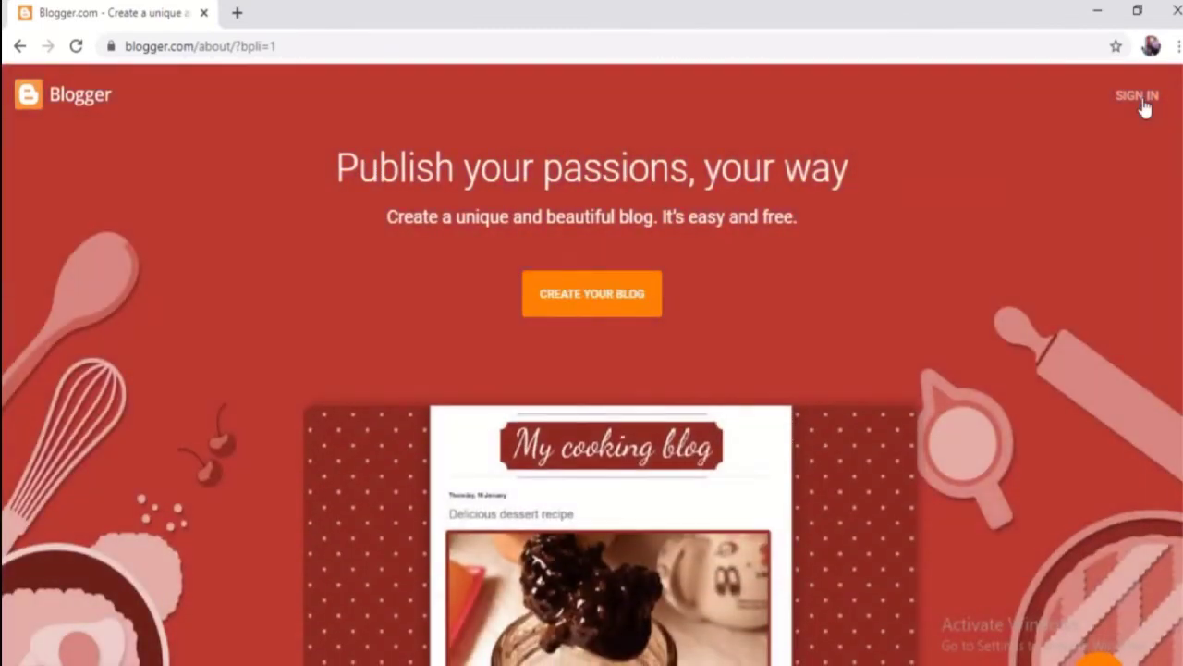
pyautogui.click(1139, 97)
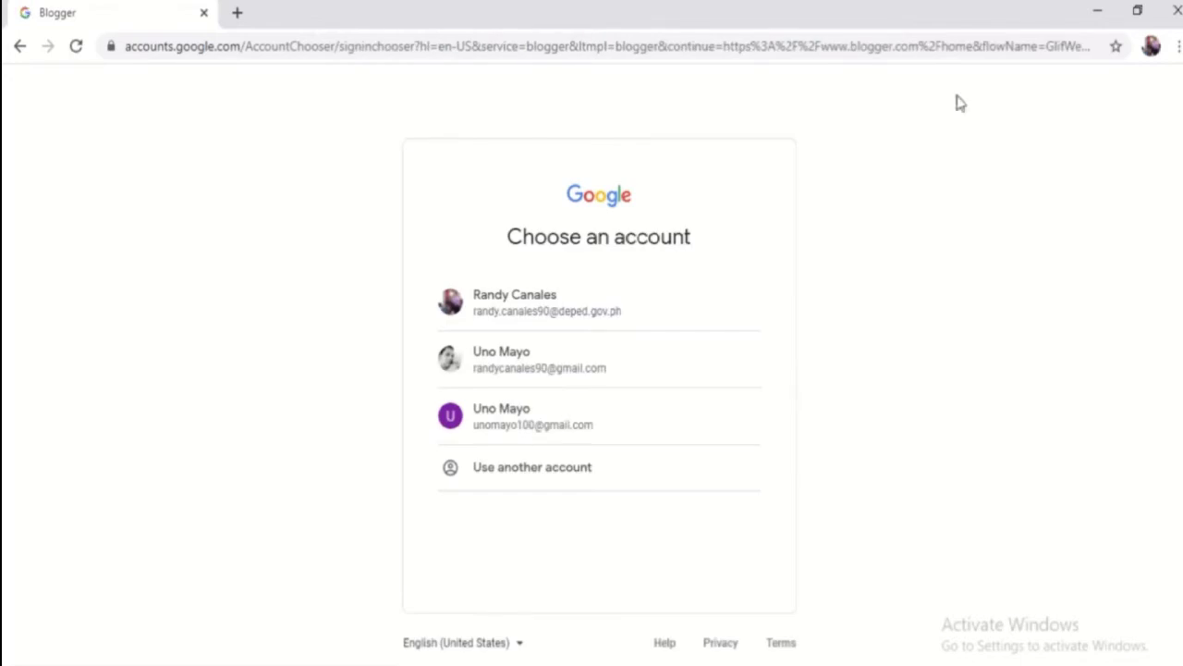
pyautogui.click(518, 418)
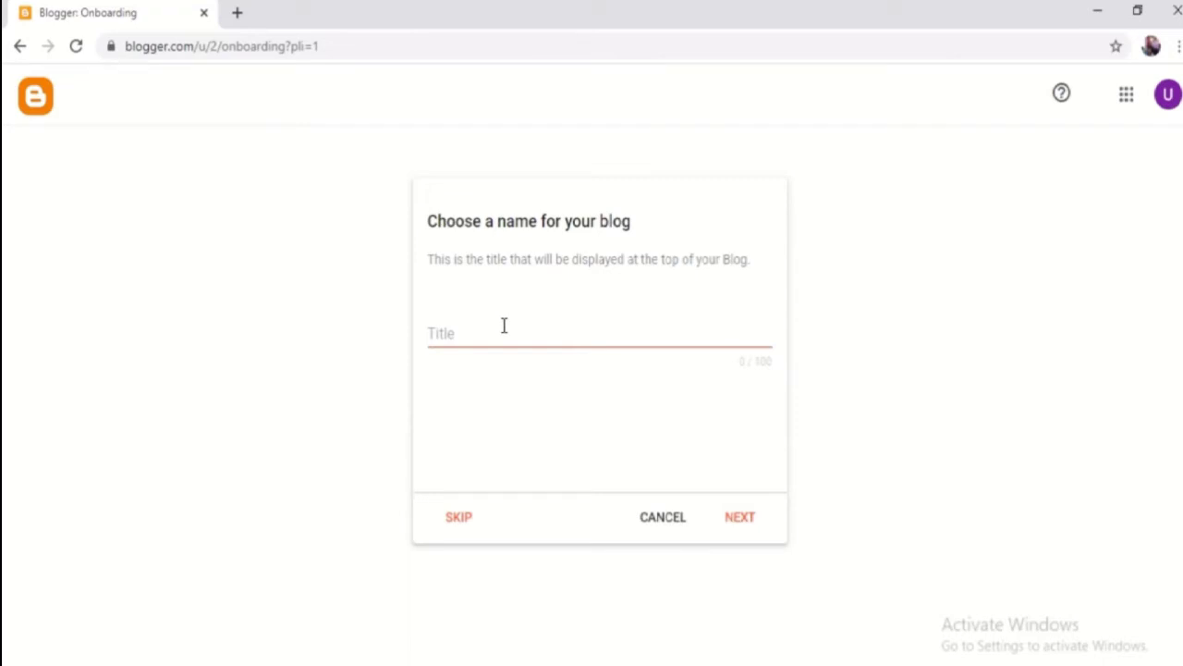
# - Title the blog 'UNO MAYO' and give it the address unomayo.blogspot.com
pyautogui.click(504, 325)
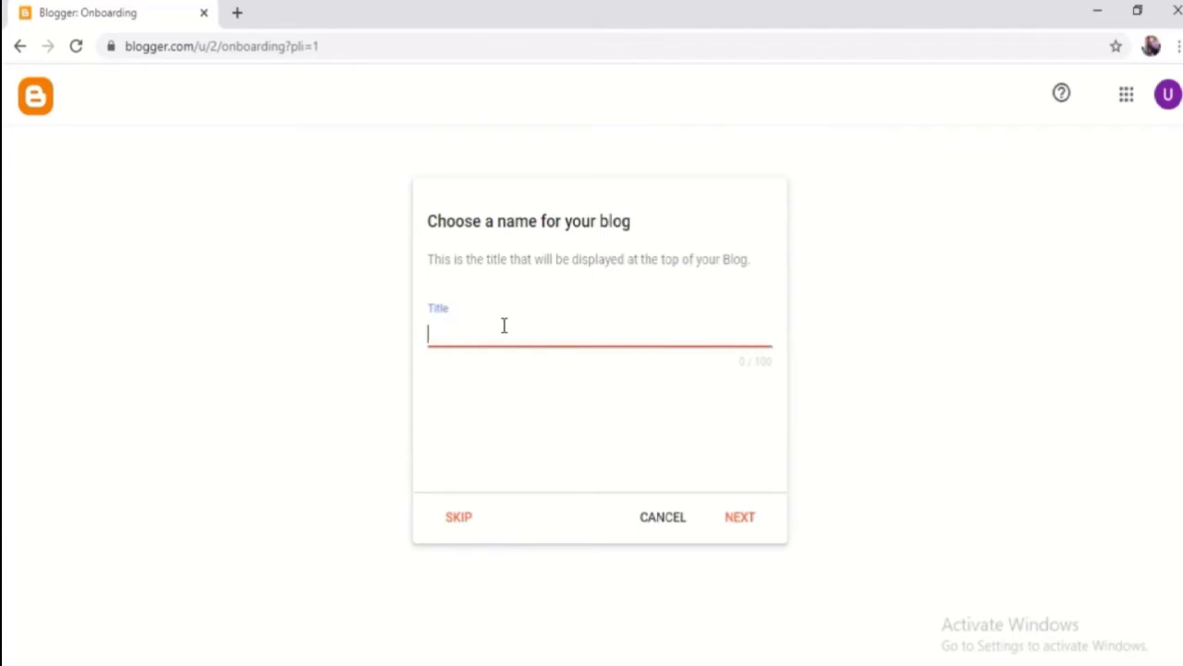
pyautogui.press('capslock')
pyautogui.write('UNO MAYO')
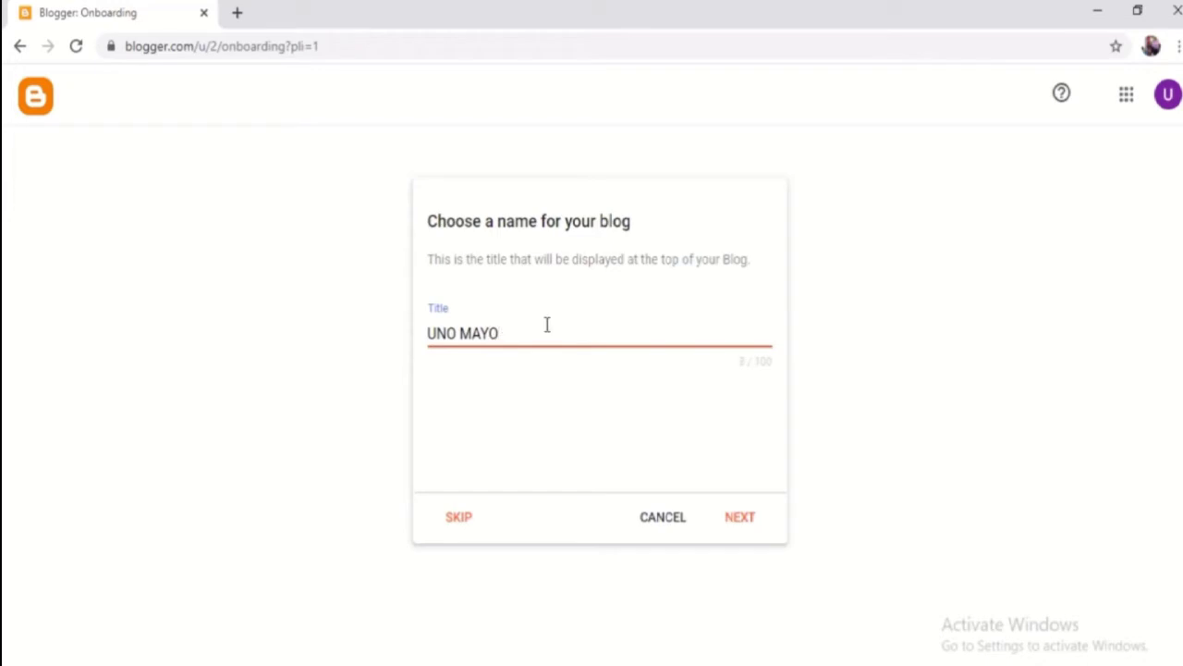
pyautogui.click(740, 519)
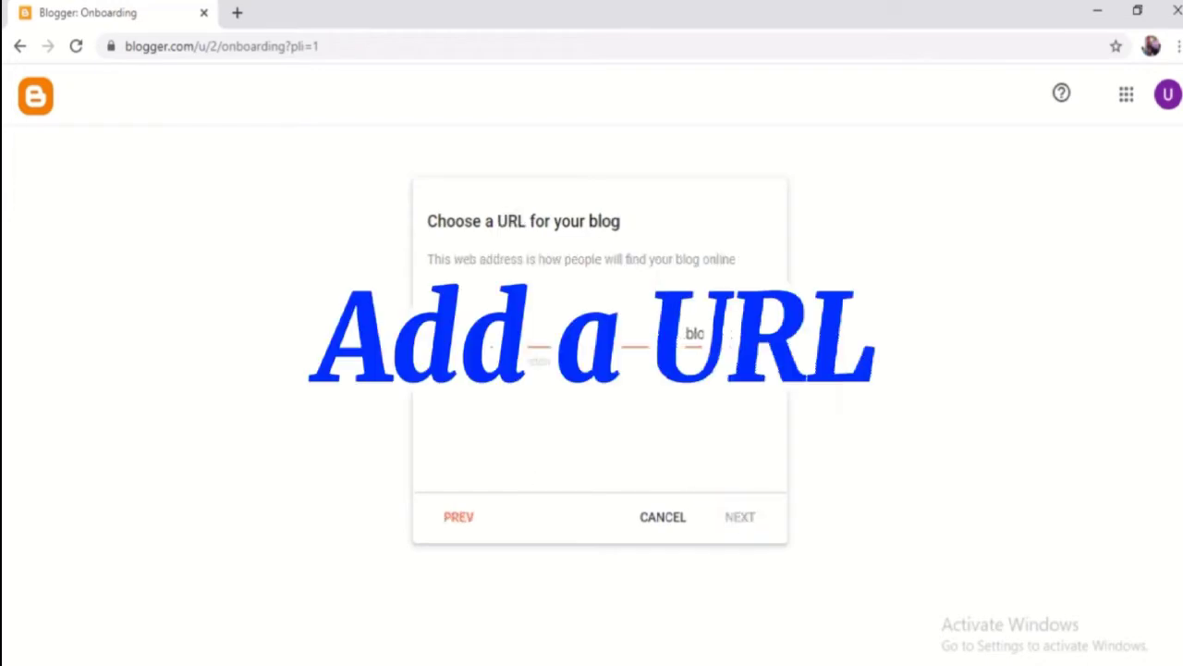
pyautogui.press('capslock')
pyautogui.write('un')
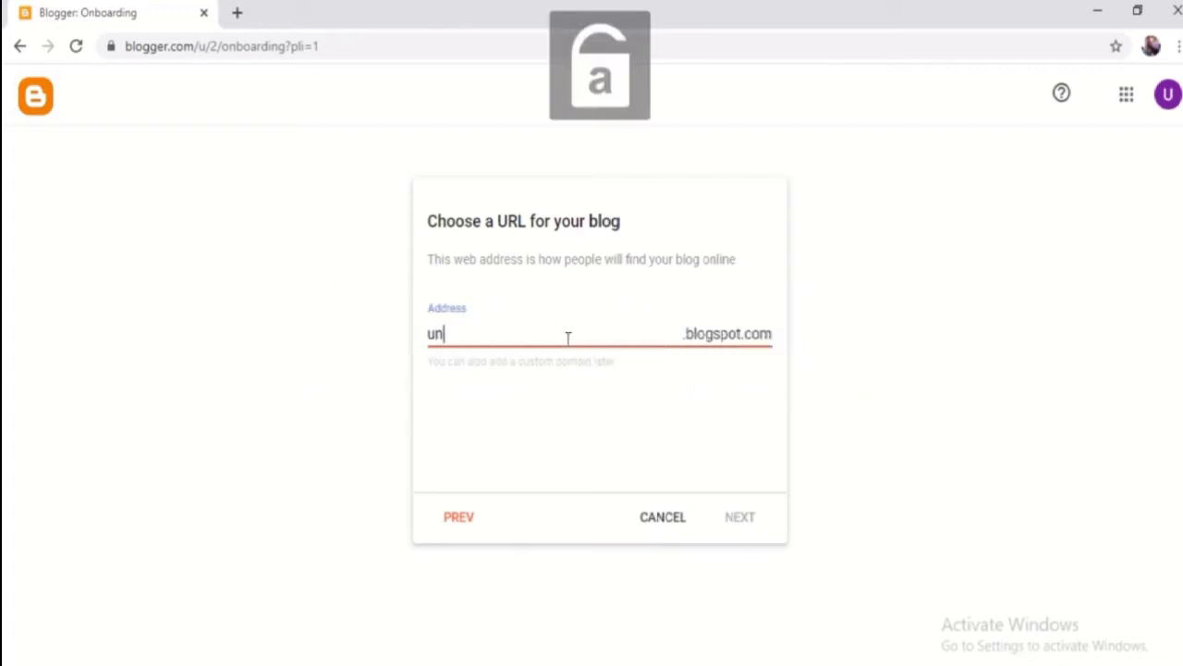
pyautogui.write('omay')
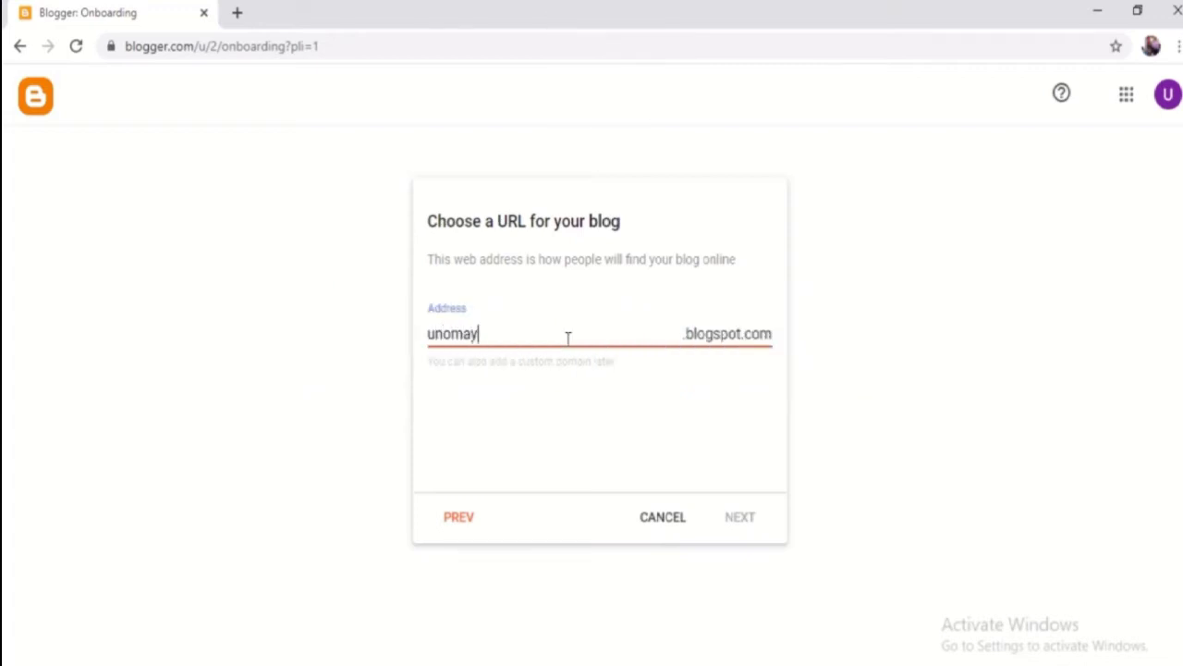
pyautogui.write('o')
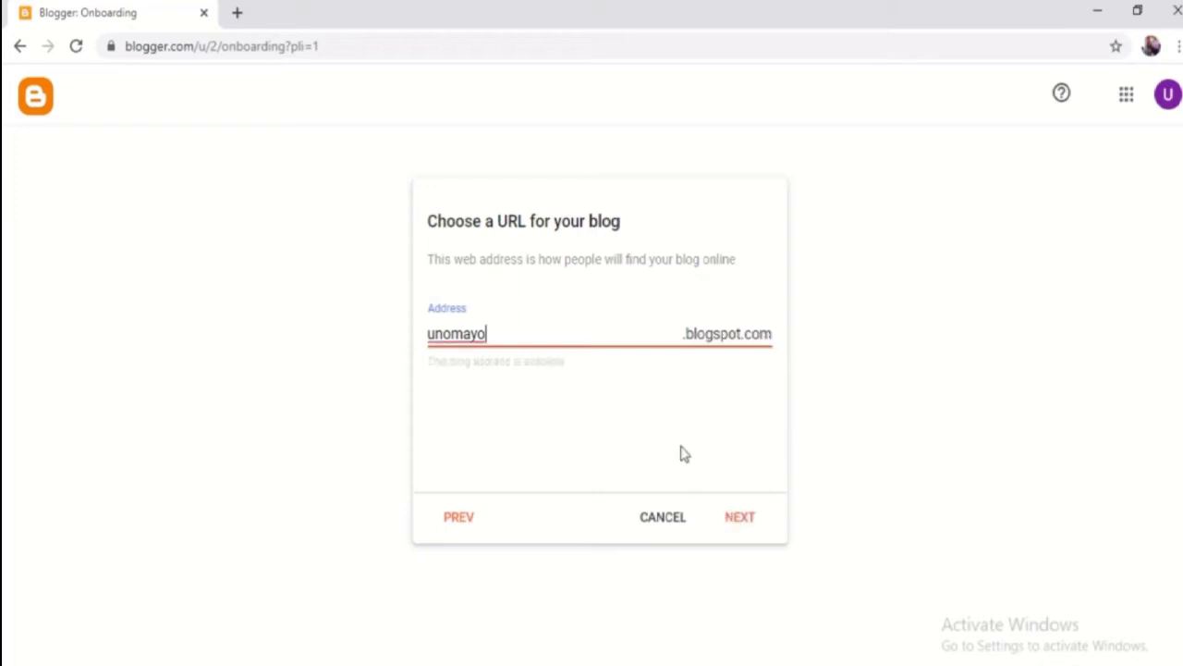
pyautogui.click(742, 519)
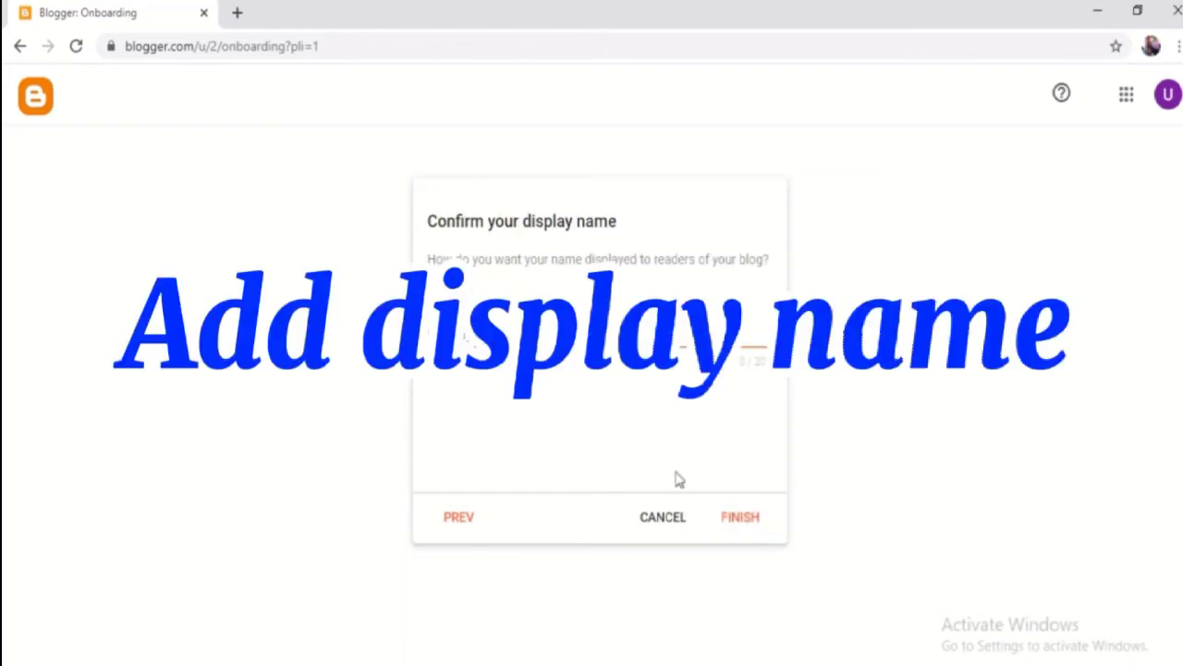
# - Set the display name to 'UNO MAYO' prefixed with TEACHER
pyautogui.press('capslock')
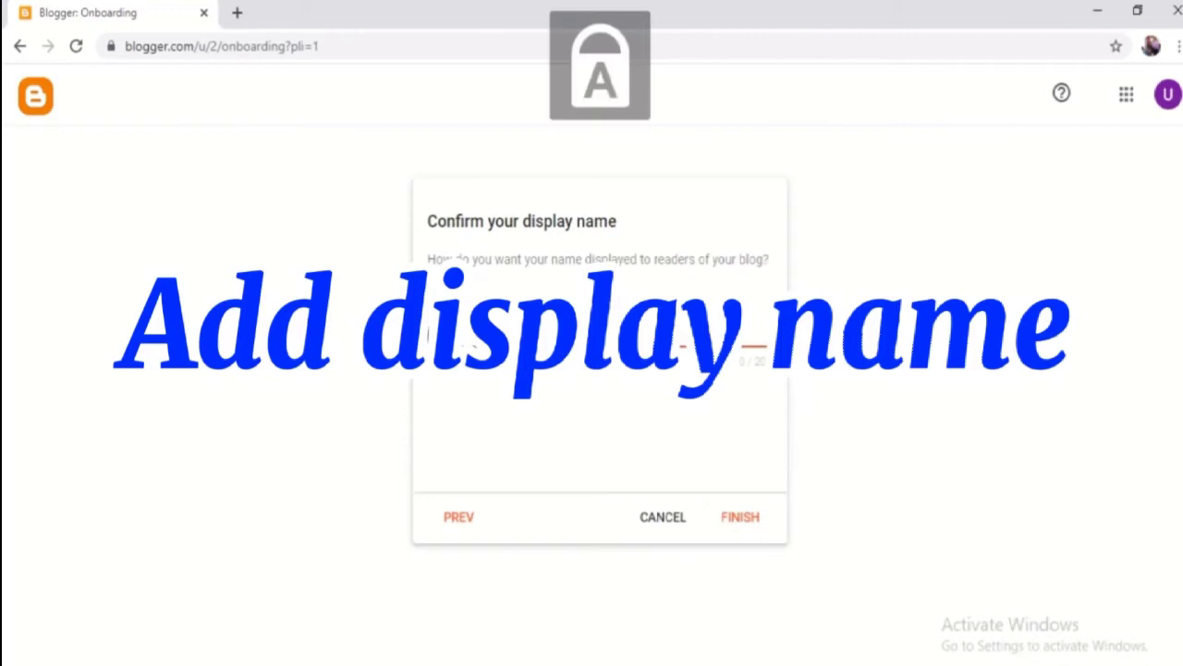
pyautogui.write('UNO MAYO')
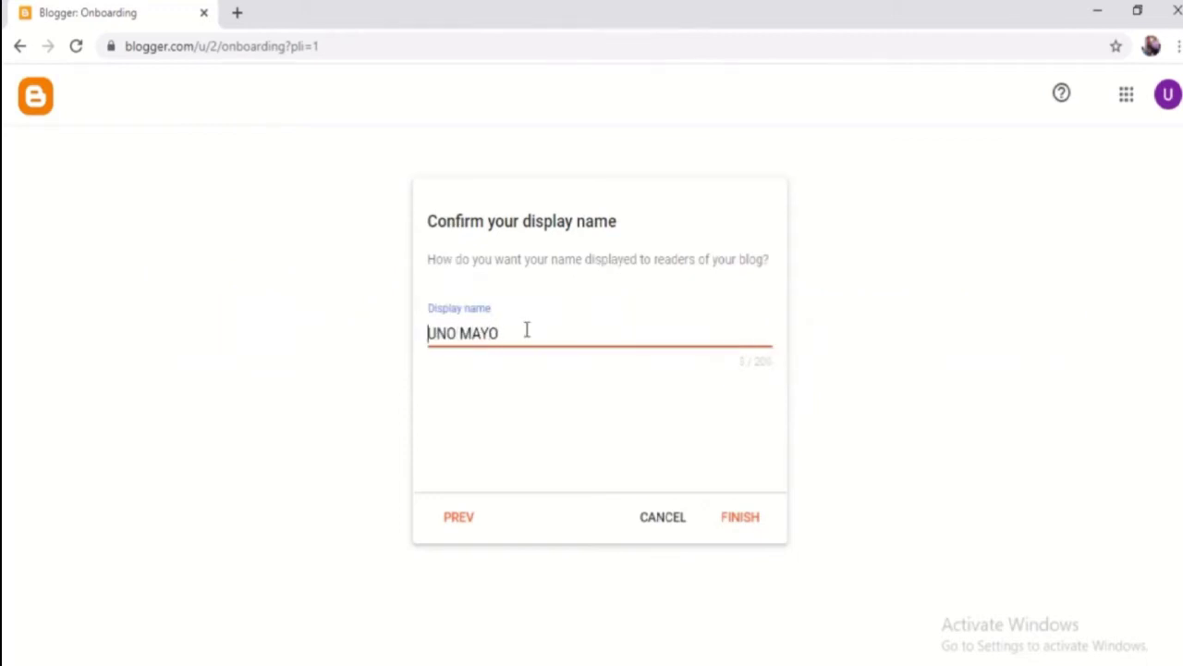
pyautogui.press('Home')
pyautogui.write('TEACHETR')
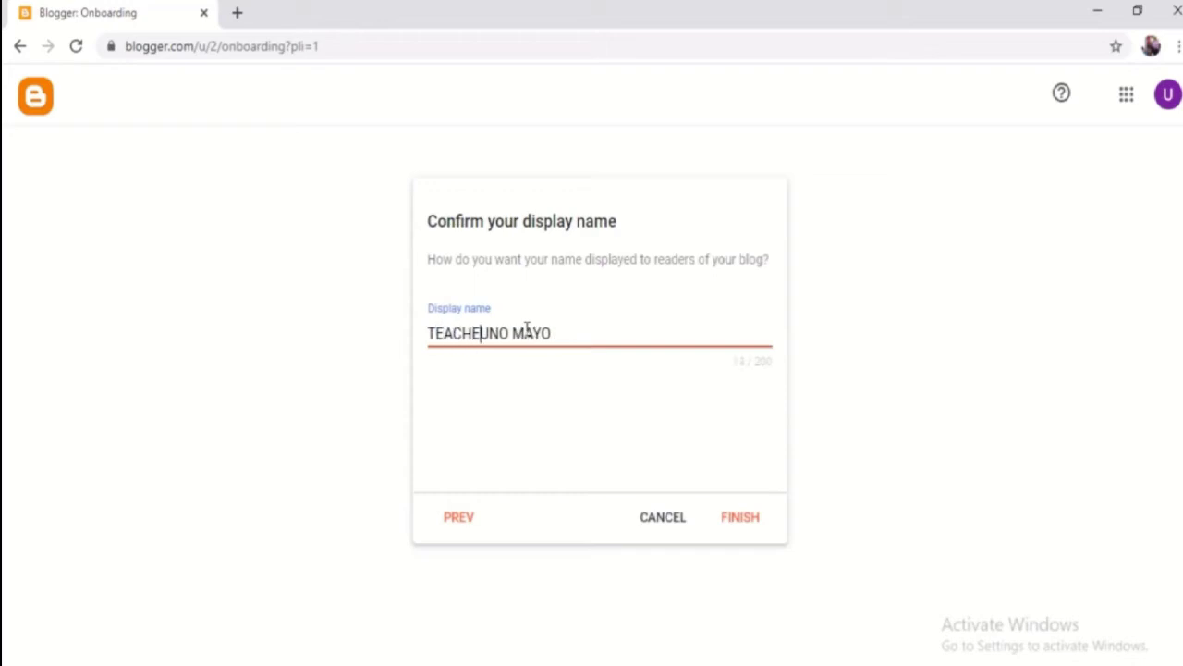
pyautogui.press('BackSpace')
pyautogui.press('BackSpace')
pyautogui.write('R')
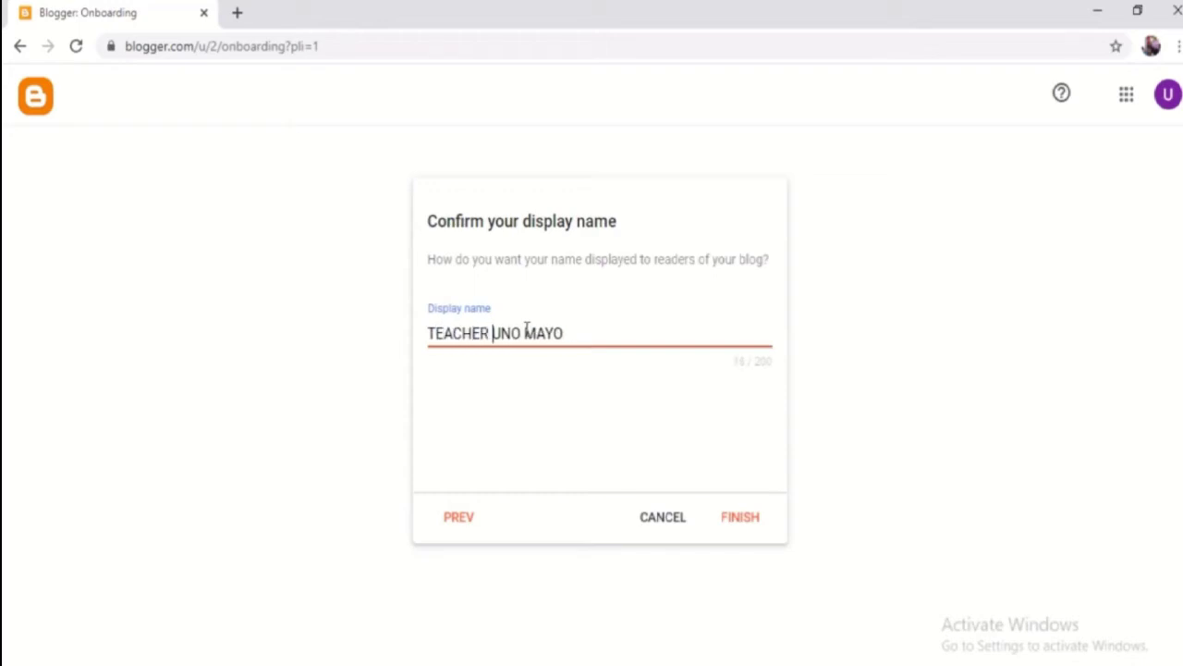
pyautogui.press('BackSpace')
# - Finish creating the UNO MAYO blog and start a new empty post
pyautogui.click(739, 521)
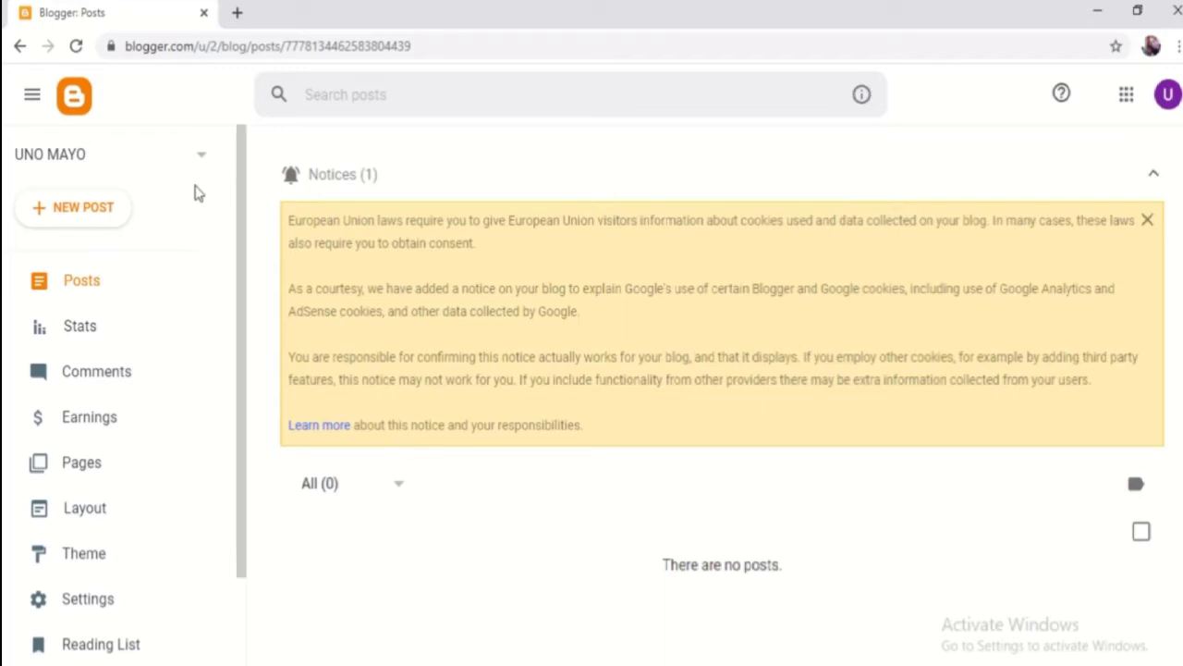
pyautogui.click(113, 213)
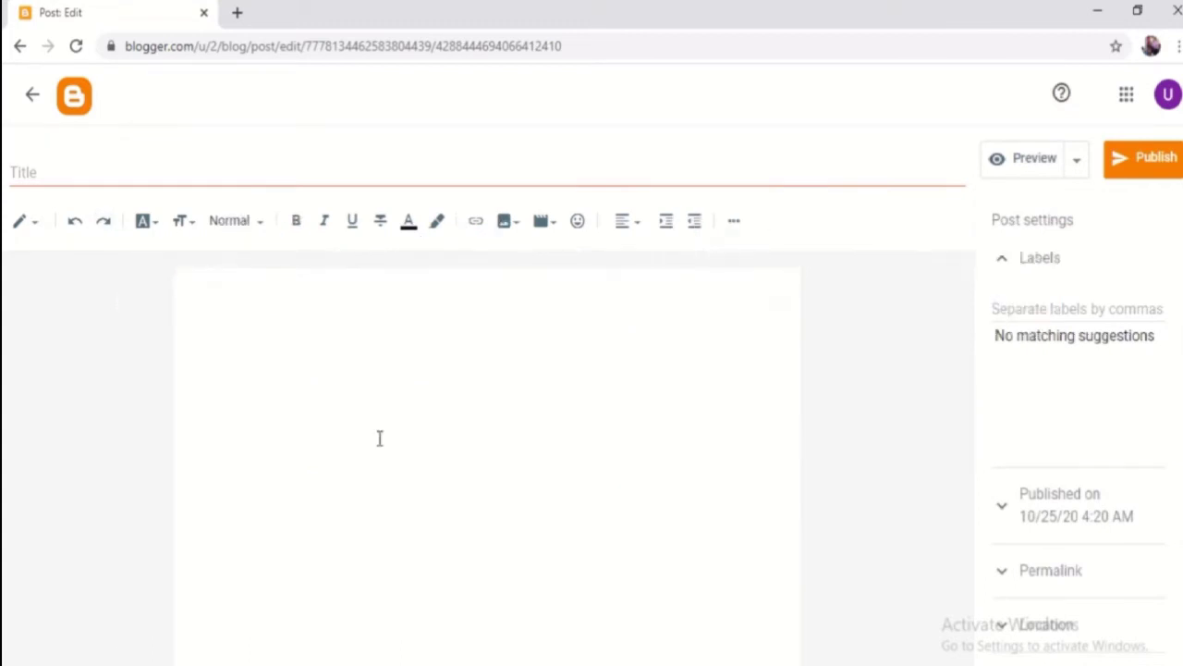
# - Title the post 'WAYS TO PREVENT THE SPREAD OF COVID-19' and begin the body with 'There are ways'
pyautogui.click(189, 175)
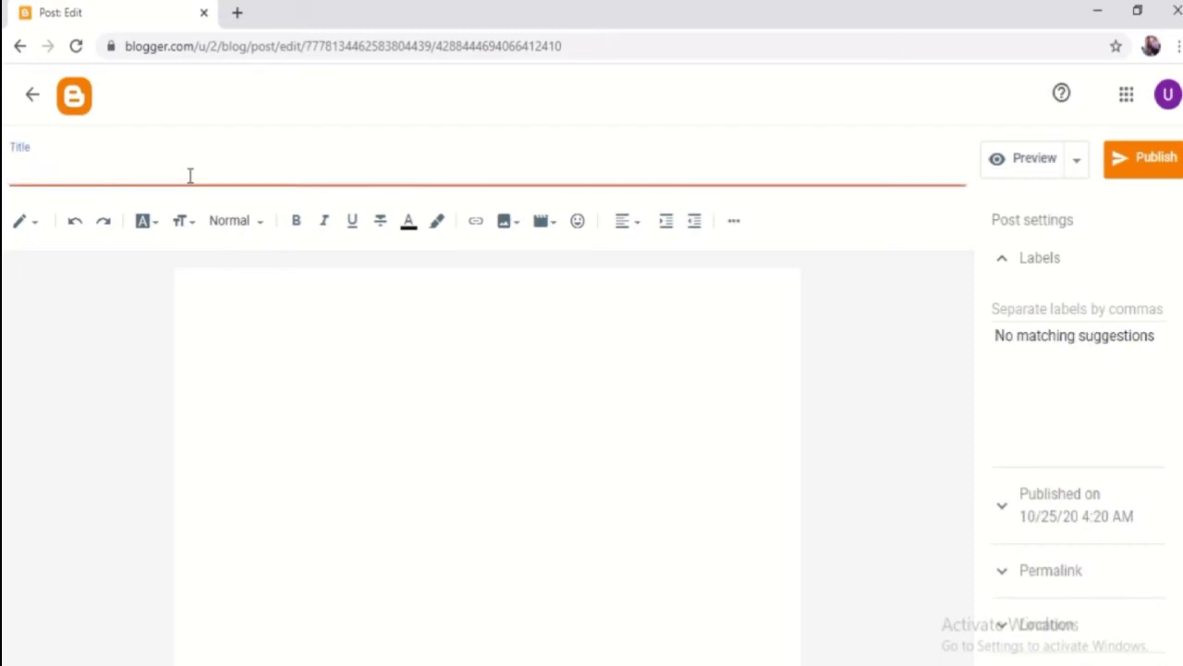
pyautogui.write('WAY')
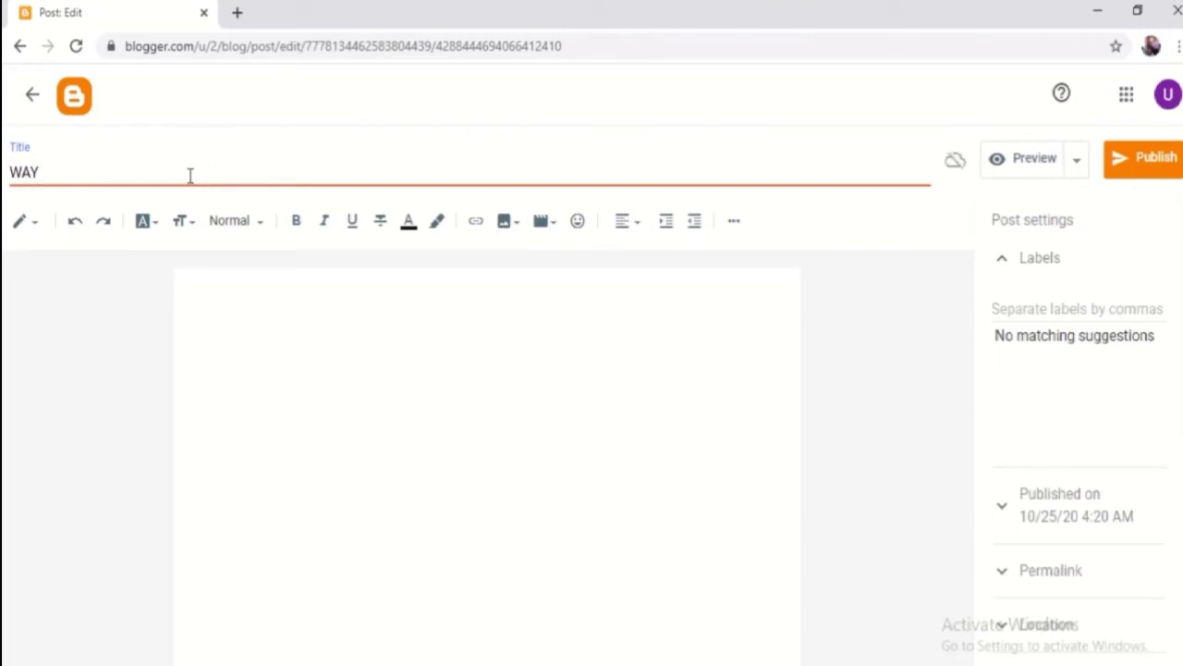
pyautogui.write('S TO PREVENT')
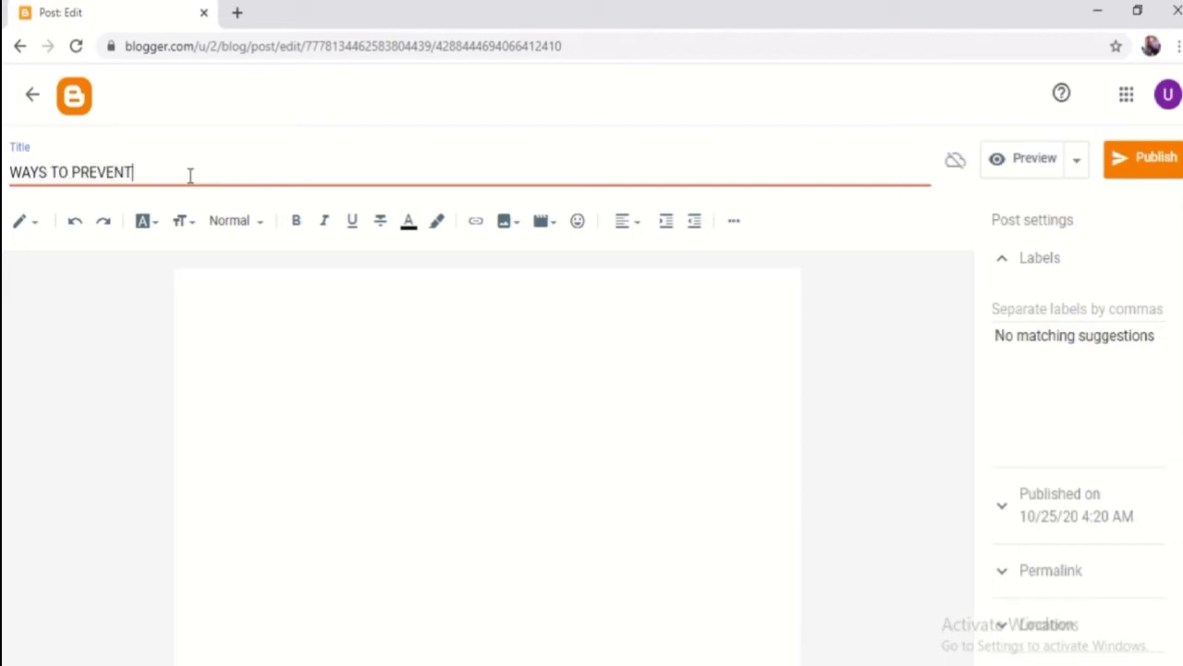
pyautogui.write(' THE SPR')
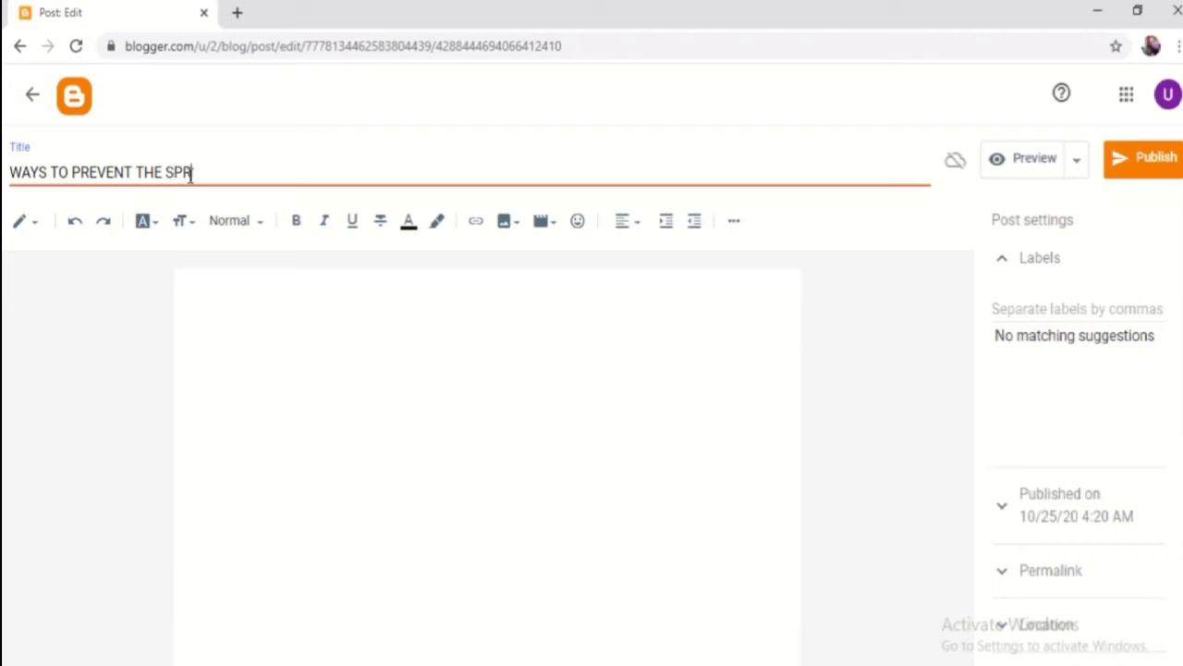
pyautogui.write('EAD OF COVID-19')
pyautogui.click(266, 312)
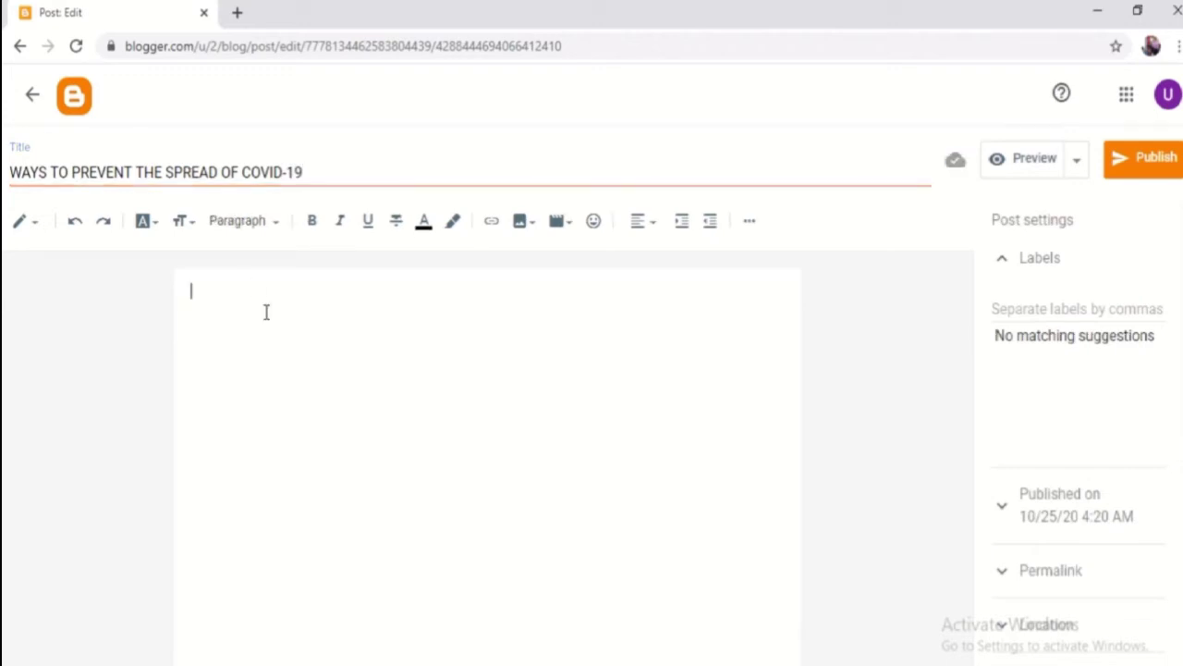
pyautogui.write('T')
pyautogui.press('capslock')
pyautogui.write('here are ways')
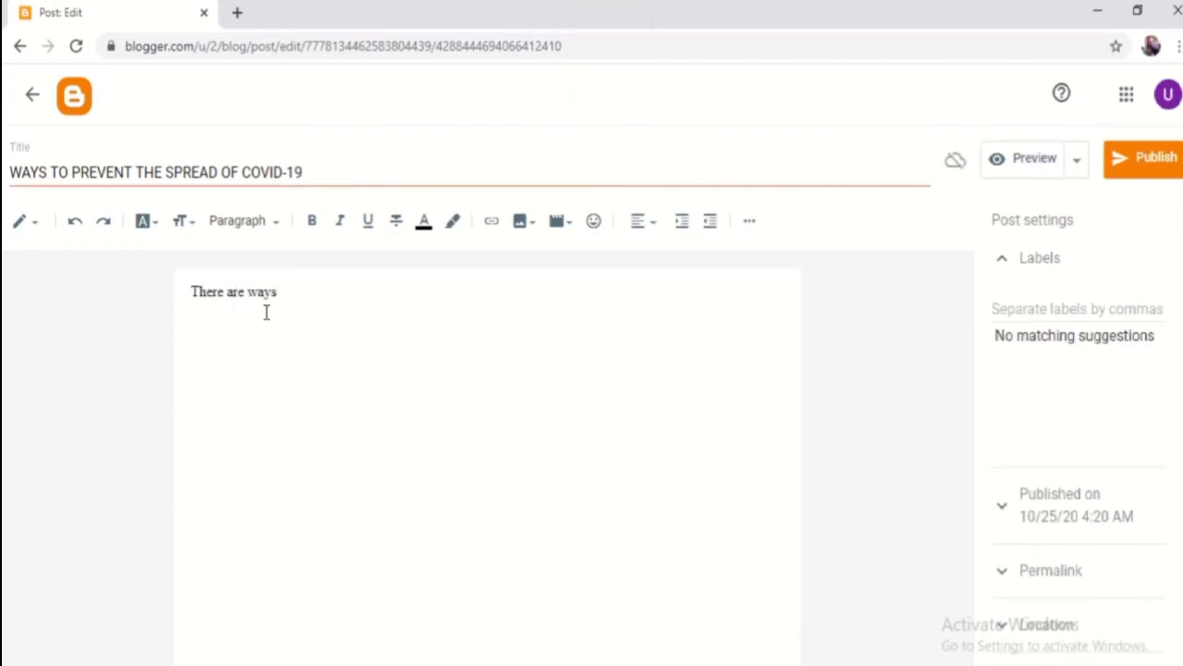
pyautogui.write(' to preve')
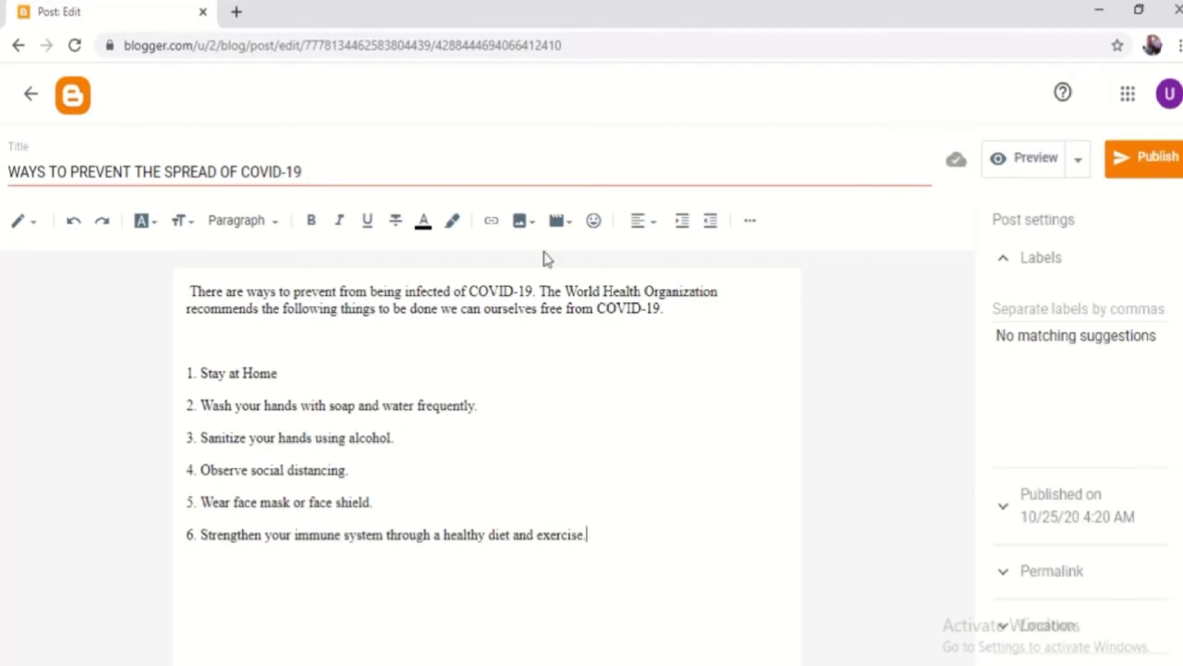
# - Upload the COVID-19 prevention infographic from the computer and insert it below the numbered list
pyautogui.click(522, 222)
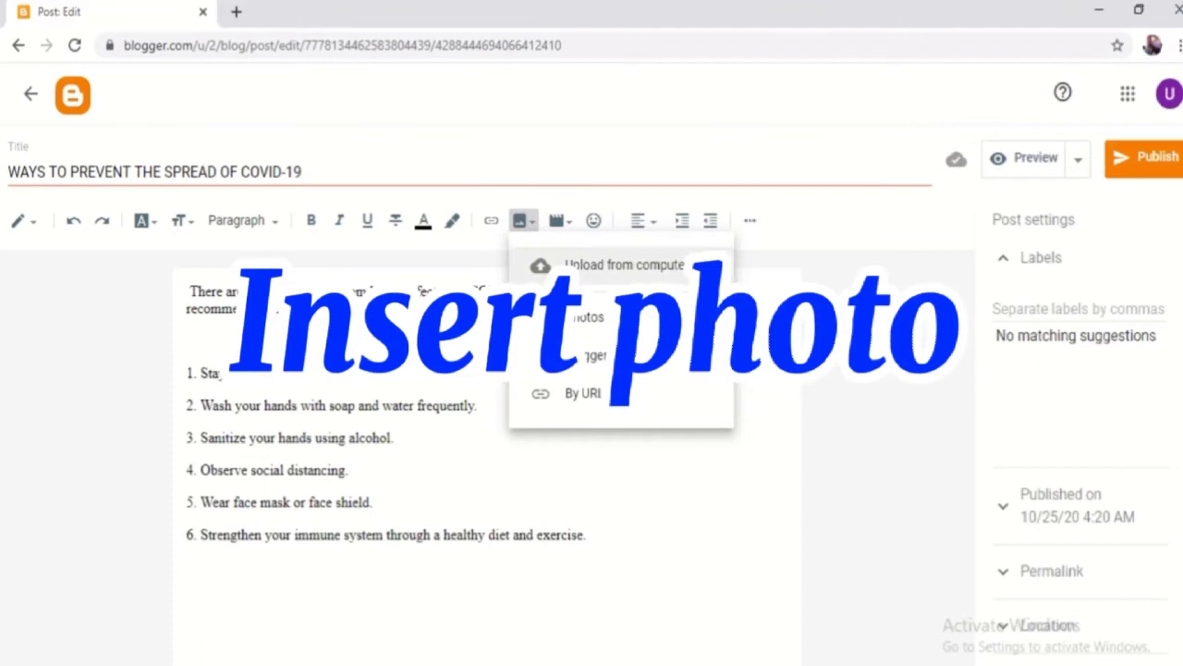
pyautogui.click(584, 268)
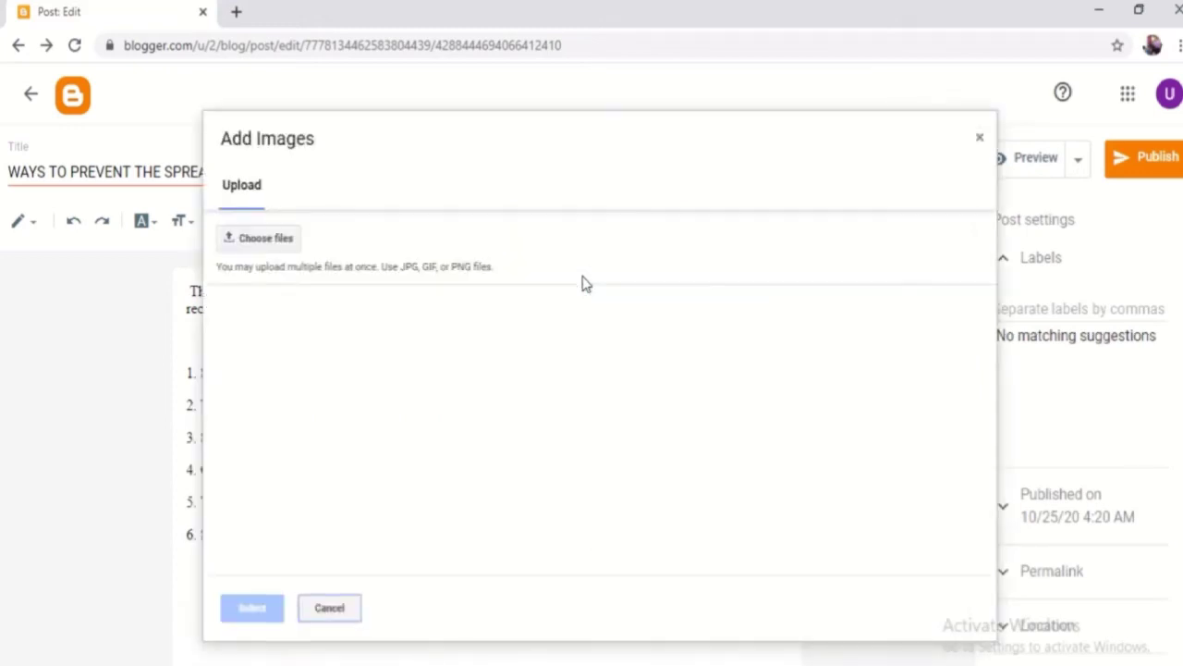
pyautogui.click(263, 240)
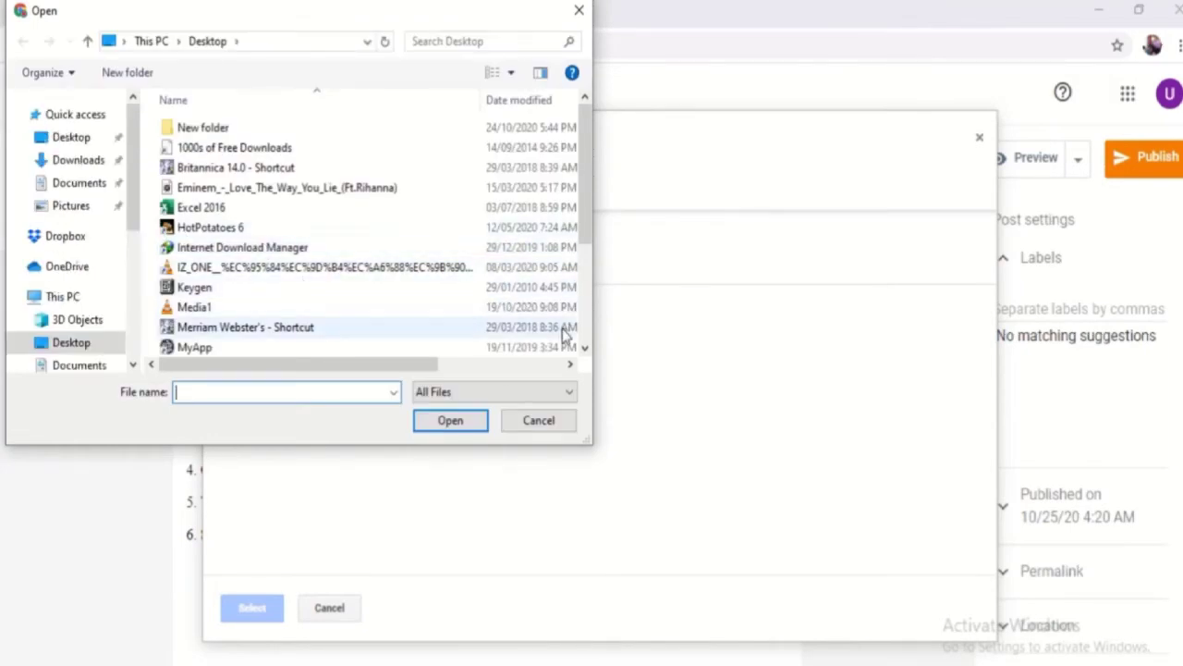
pyautogui.moveTo(581, 174); pyautogui.dragTo(582, 373)
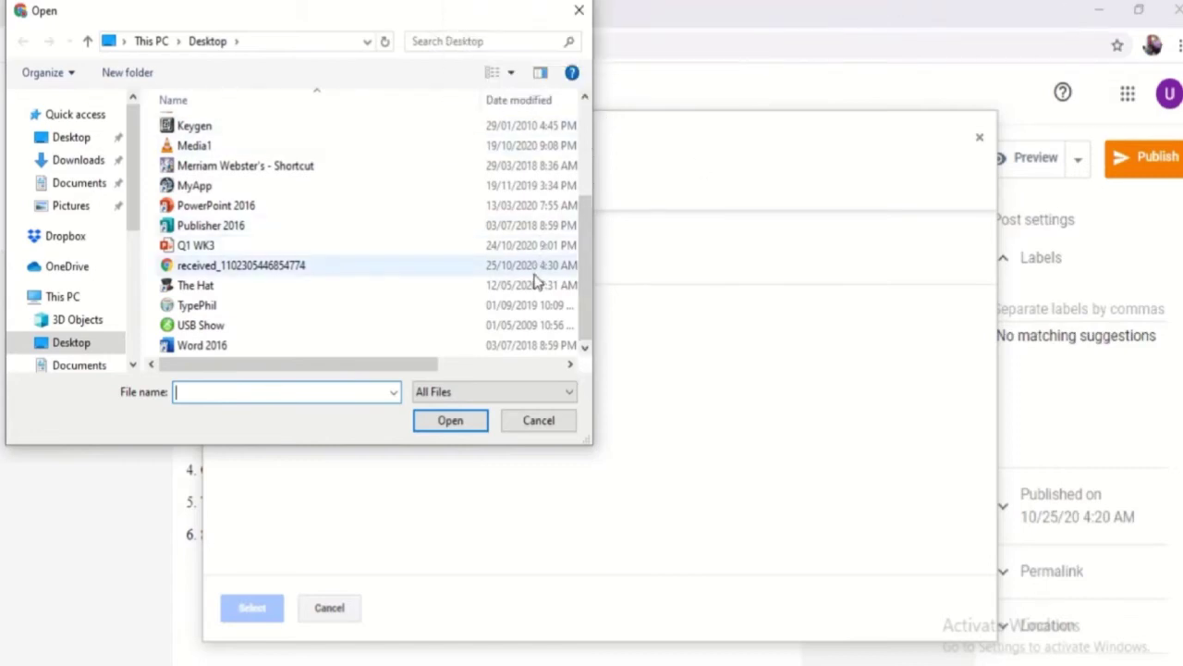
pyautogui.click(350, 266)
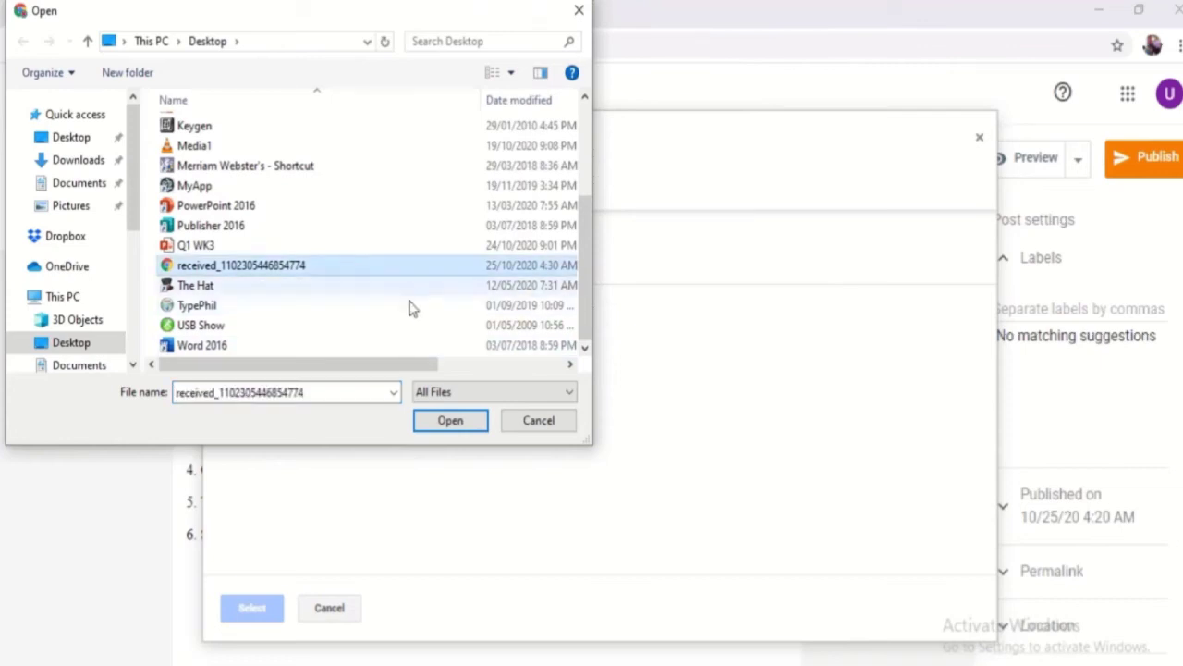
pyautogui.click(465, 424)
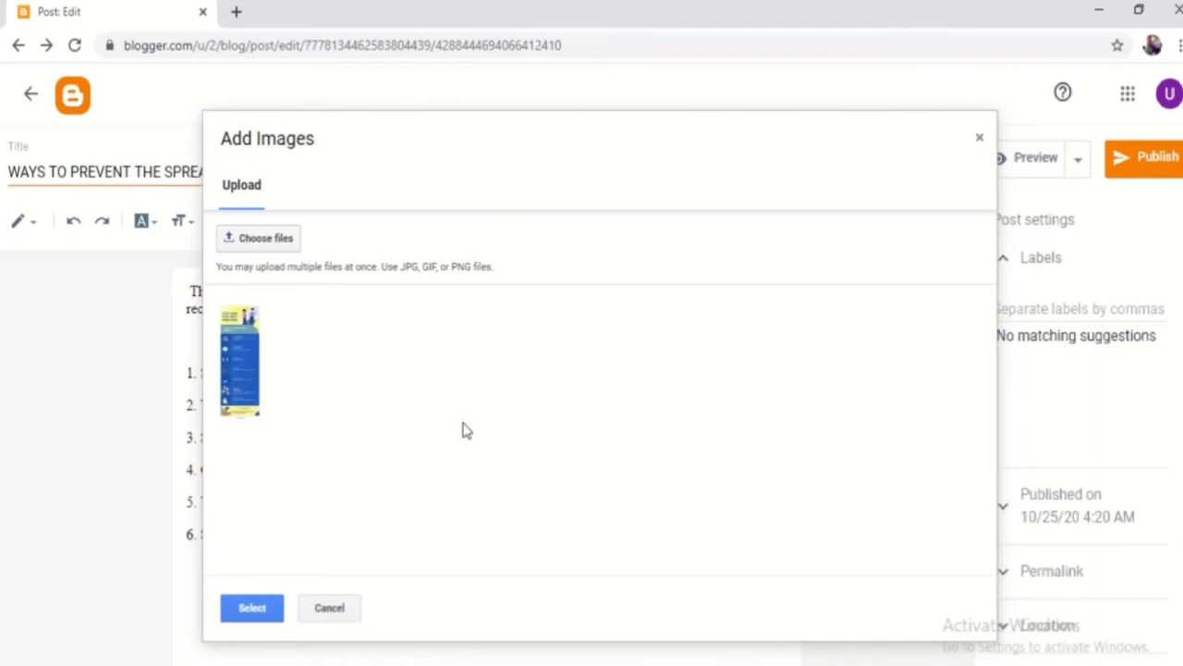
pyautogui.click(268, 613)
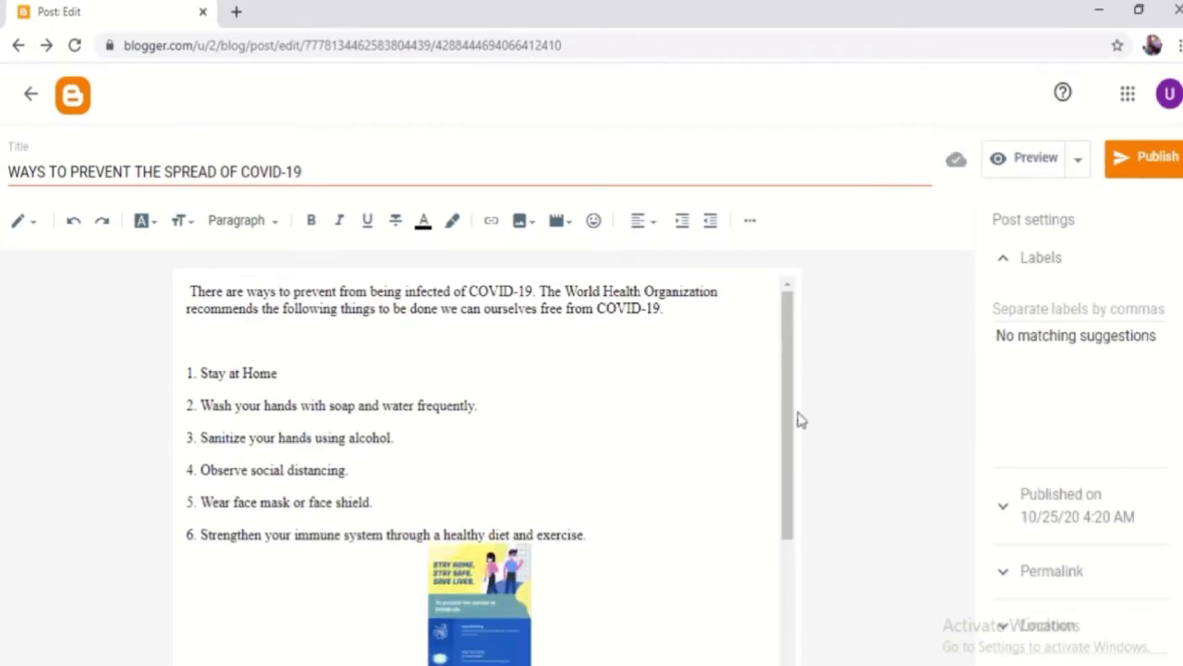
# - Delete the stray space before 'There' at the start of the opening sentence
pyautogui.moveTo(786, 409); pyautogui.dragTo(772, 325)
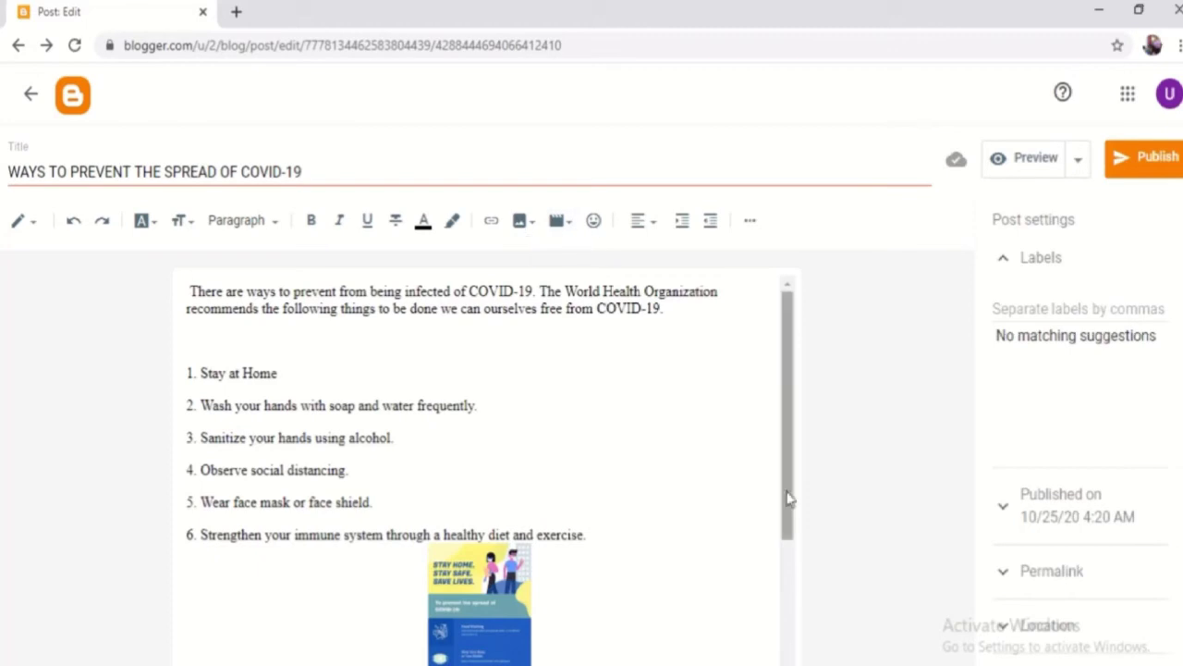
pyautogui.moveTo(787, 497); pyautogui.dragTo(783, 443)
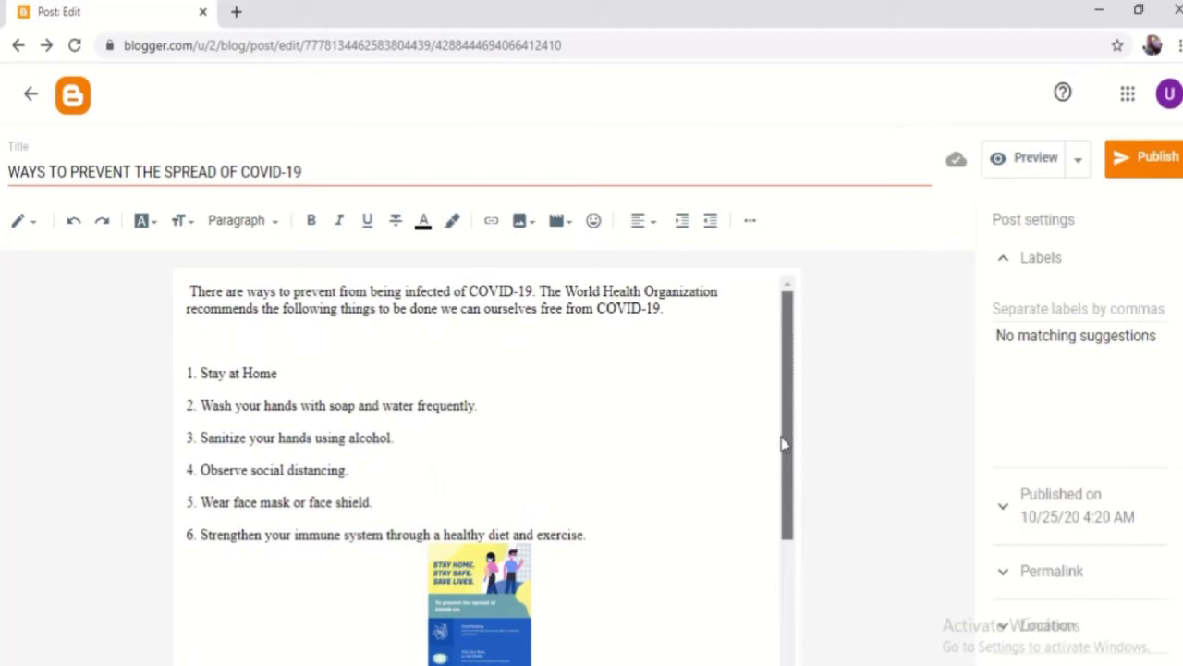
pyautogui.click(190, 292)
pyautogui.press('BackSpace')
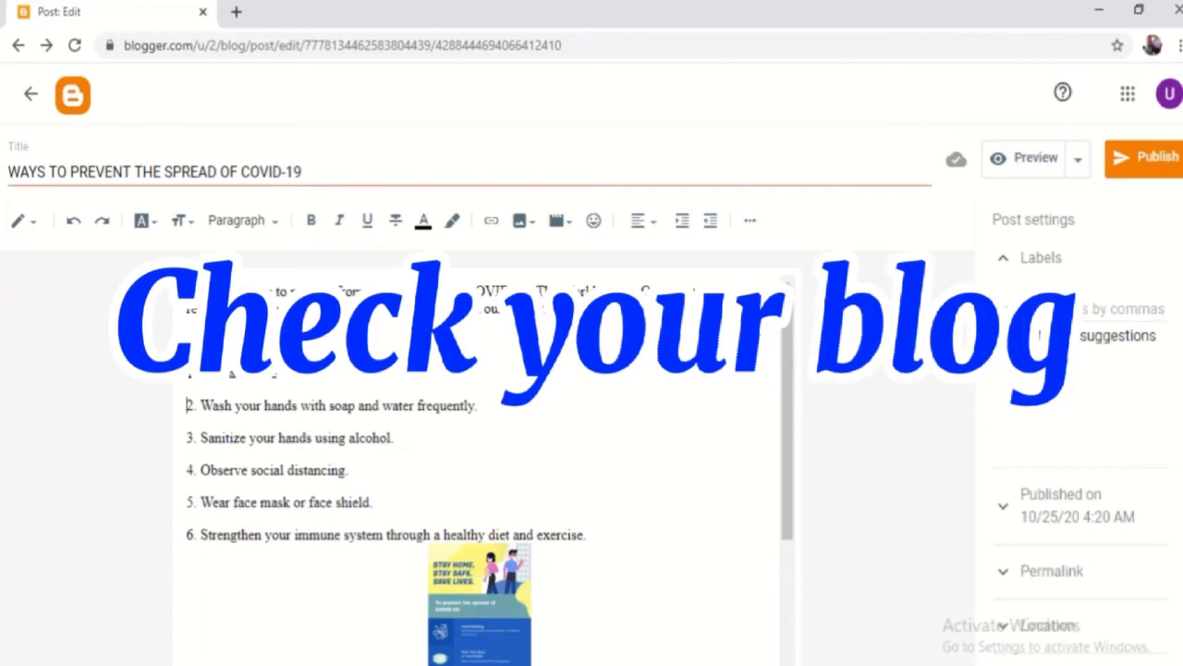
# - Change 'Home' to lowercase so the first list item reads 'Stay at home.'
pyautogui.press('Up')
pyautogui.press('Down')
pyautogui.press('Right')
pyautogui.press('Right')
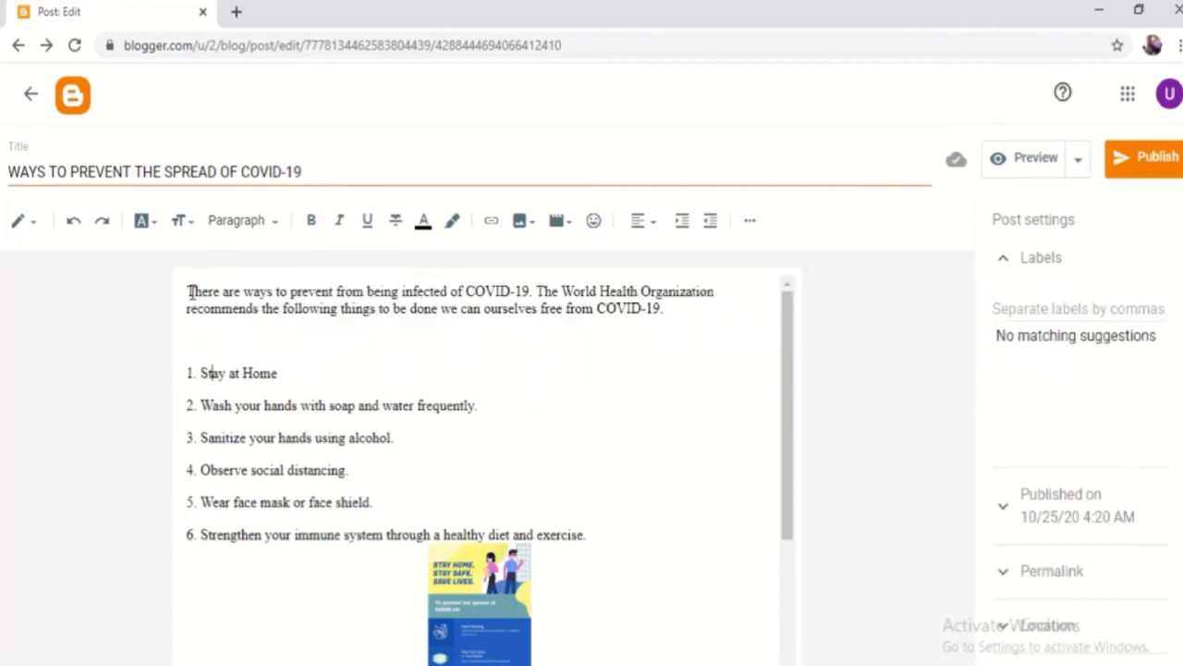
pyautogui.press('Right')
pyautogui.press('Right')
pyautogui.press('Right')
pyautogui.press('Delete')
pyautogui.write('h')
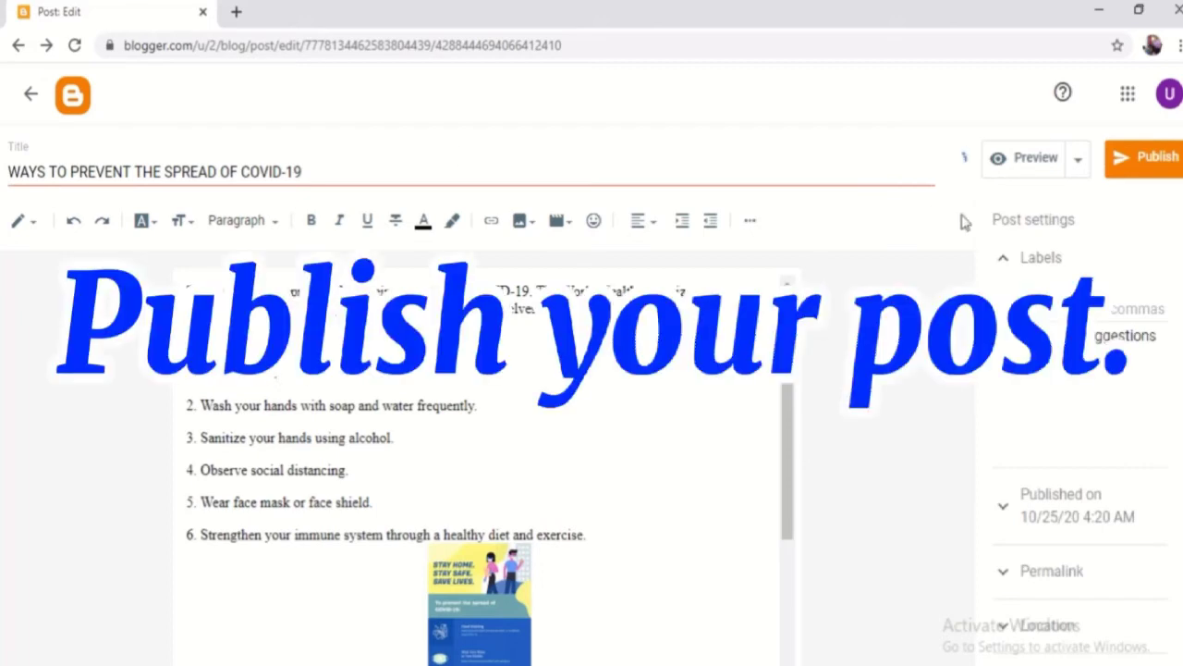
# - Publish the COVID-19 post and open the live UNO MAYO blog to view it
pyautogui.click(1125, 171)
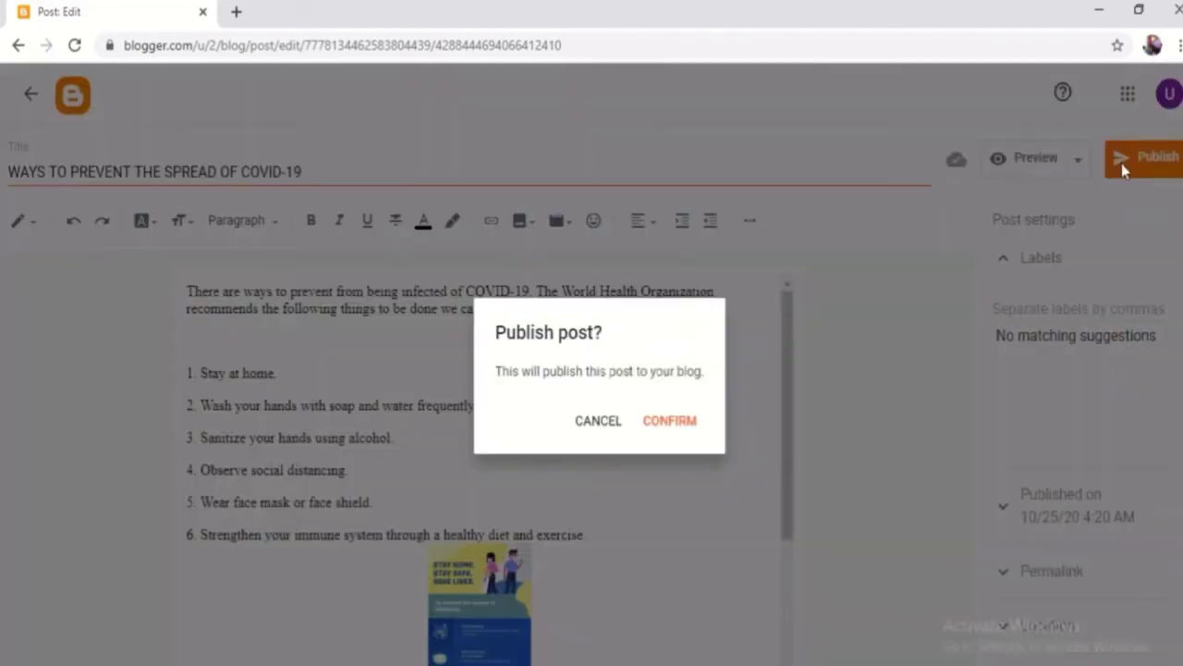
pyautogui.click(670, 425)
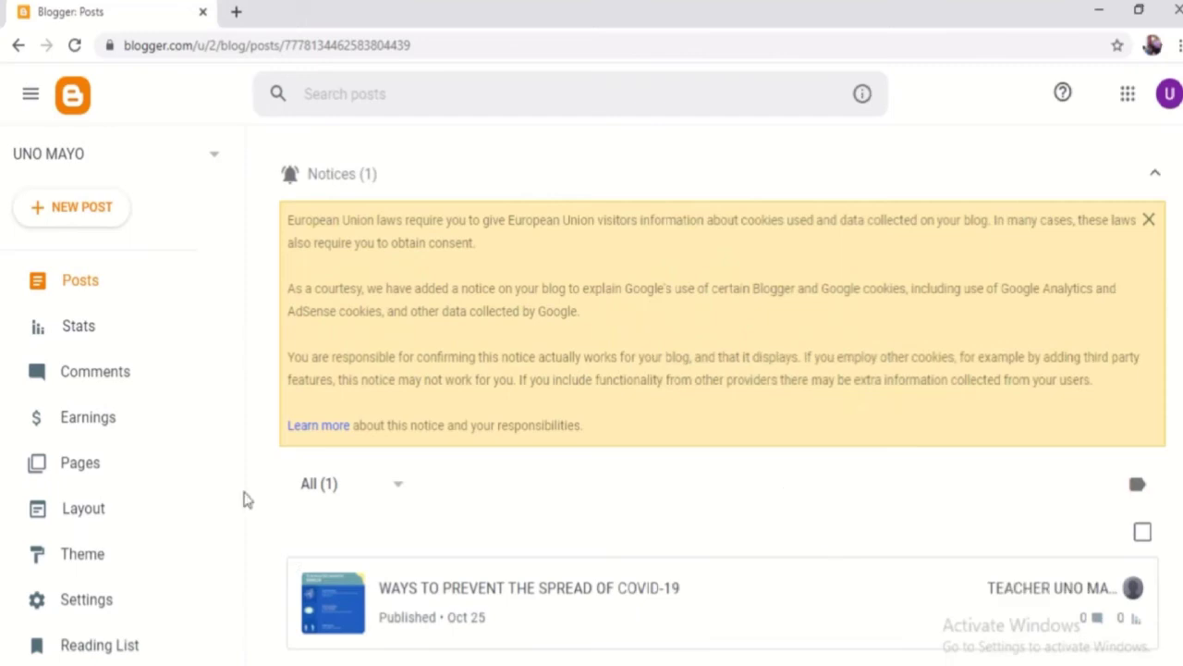
pyautogui.moveTo(238, 267); pyautogui.dragTo(225, 431)
pyautogui.click(97, 558)
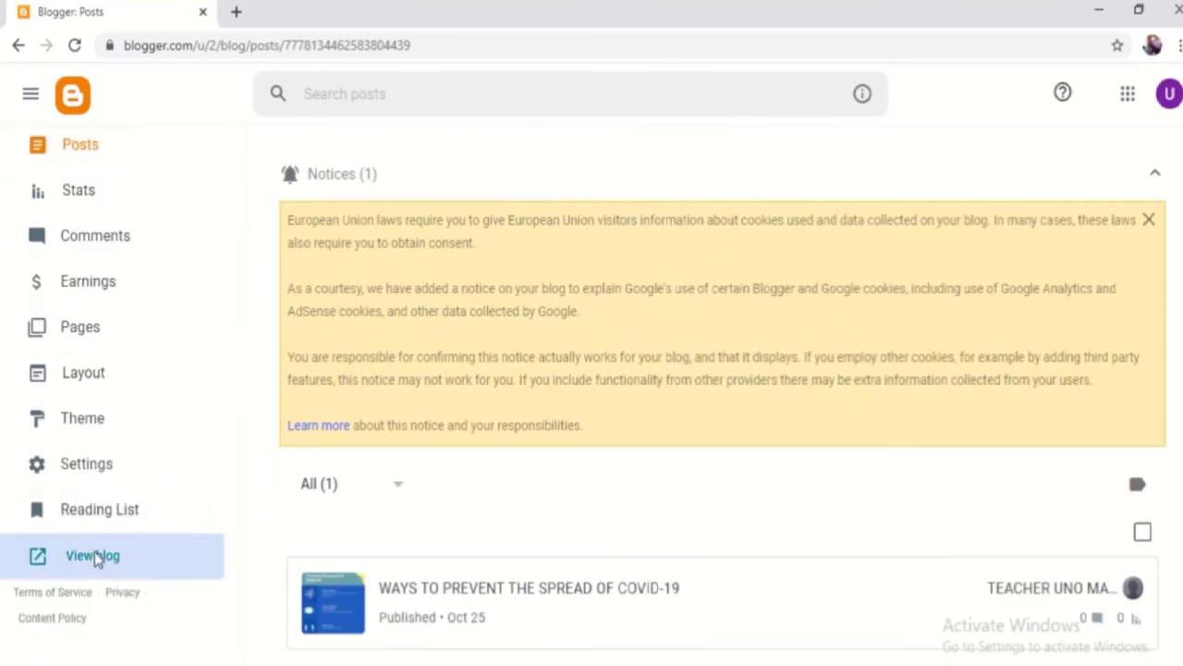